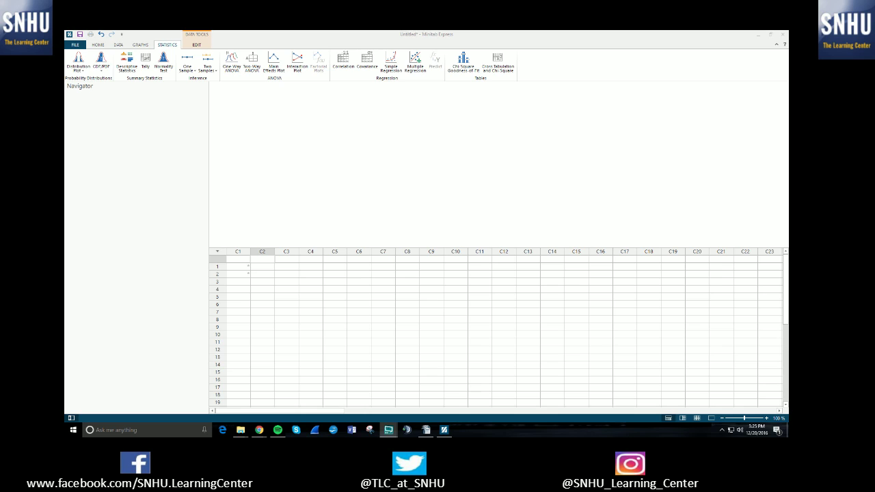
{"action": "left_click", "coordinate": [103, 69]}
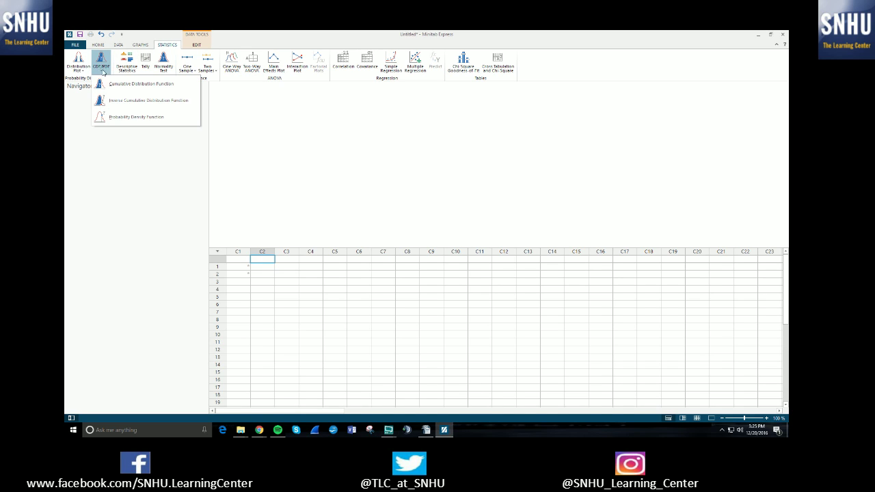
{"action": "left_click", "coordinate": [131, 119]}
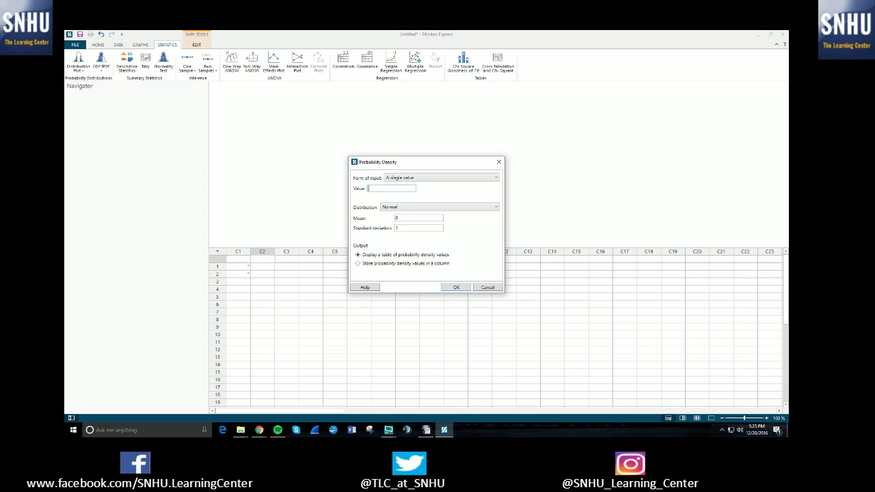
{"action": "left_click", "coordinate": [414, 179]}
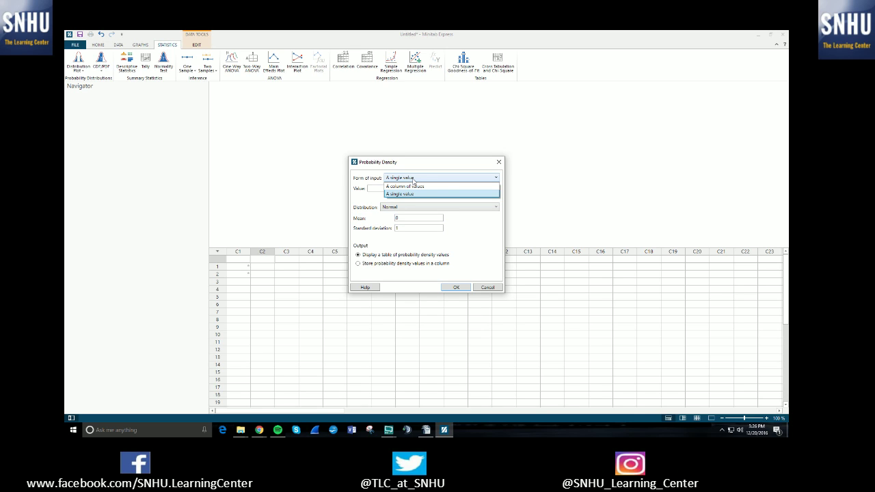
{"action": "left_click", "coordinate": [498, 162]}
{"action": "left_click", "coordinate": [499, 163]}
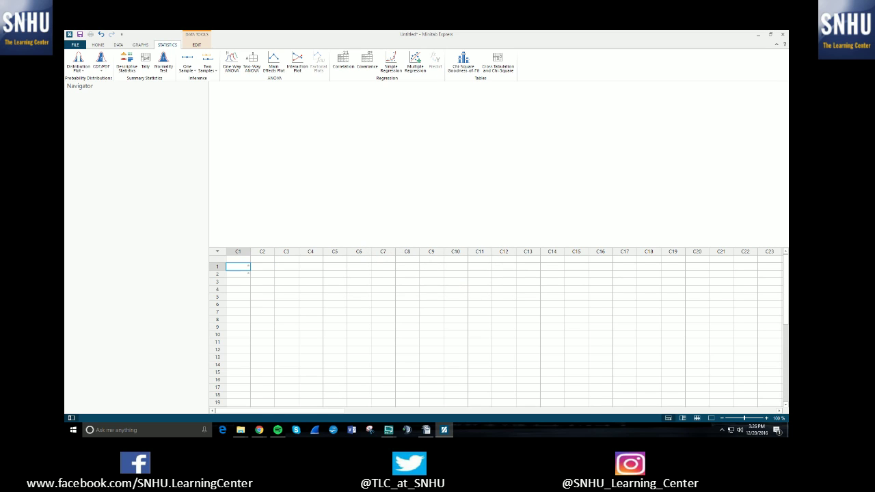
Enter the values 3, 2, 7 and 4 in the first four rows of column C1
{"action": "key", "text": "Return"}
{"action": "type", "text": "2"}
{"action": "key", "text": "Return"}
{"action": "key", "text": "Return"}
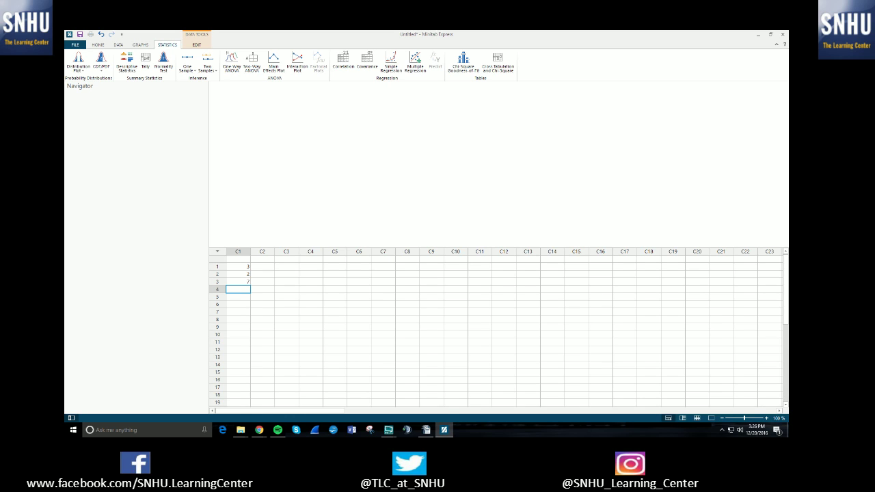
{"action": "key", "text": "Return"}
{"action": "left_click", "coordinate": [238, 267]}
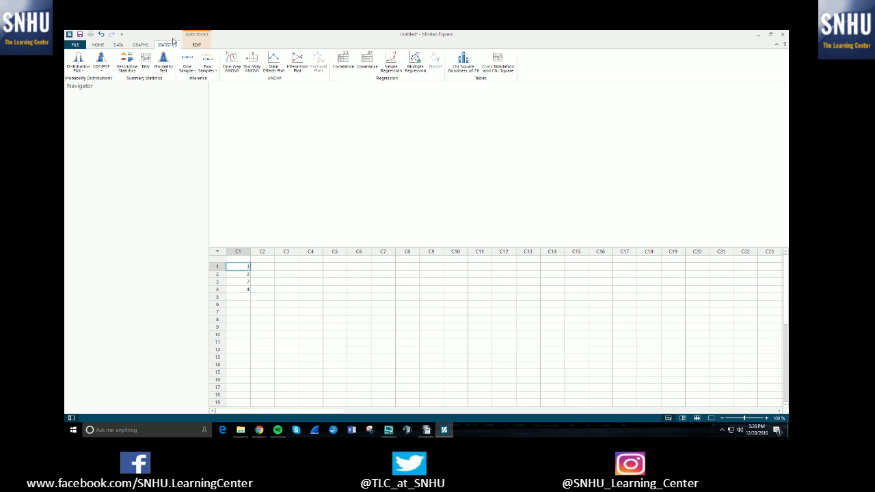
Set up a Probability Density Function calculation that takes a column of values from C1 as its input
{"action": "left_click", "coordinate": [103, 69]}
{"action": "left_click", "coordinate": [141, 124]}
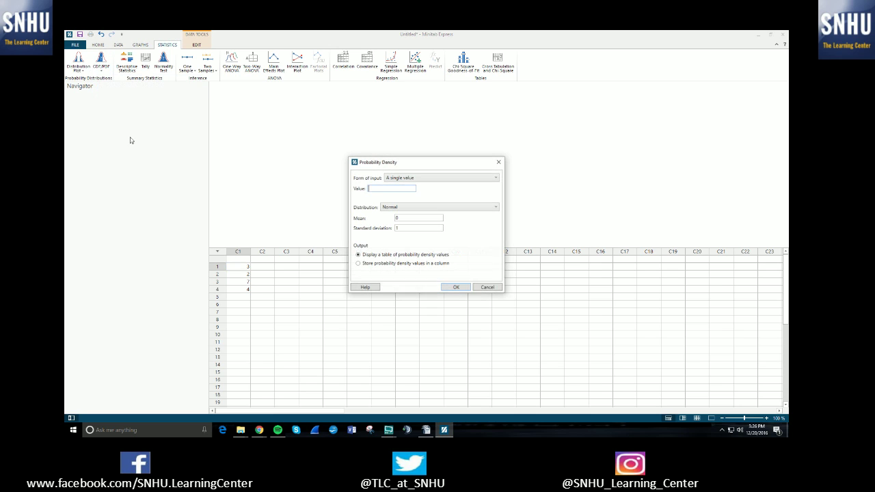
{"action": "left_click", "coordinate": [405, 178]}
{"action": "left_click", "coordinate": [405, 186]}
{"action": "left_click_drag", "start_coordinate": [427, 162], "coordinate": [499, 123]}
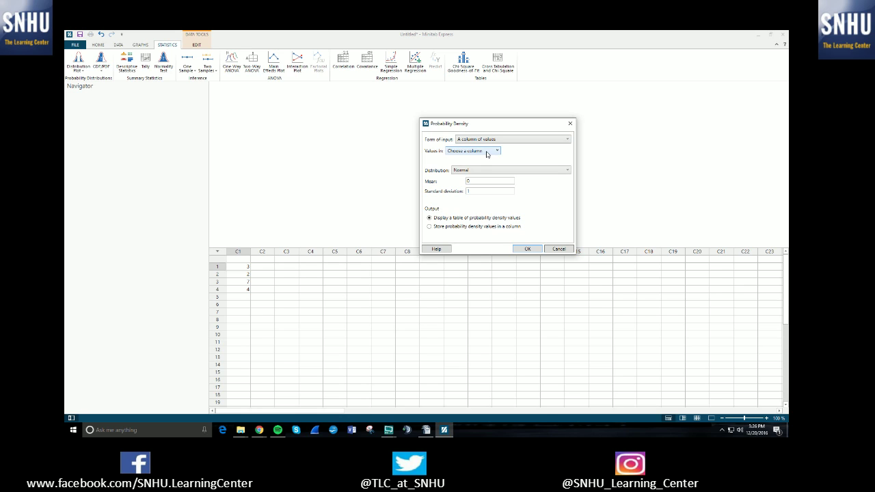
{"action": "left_click", "coordinate": [487, 152]}
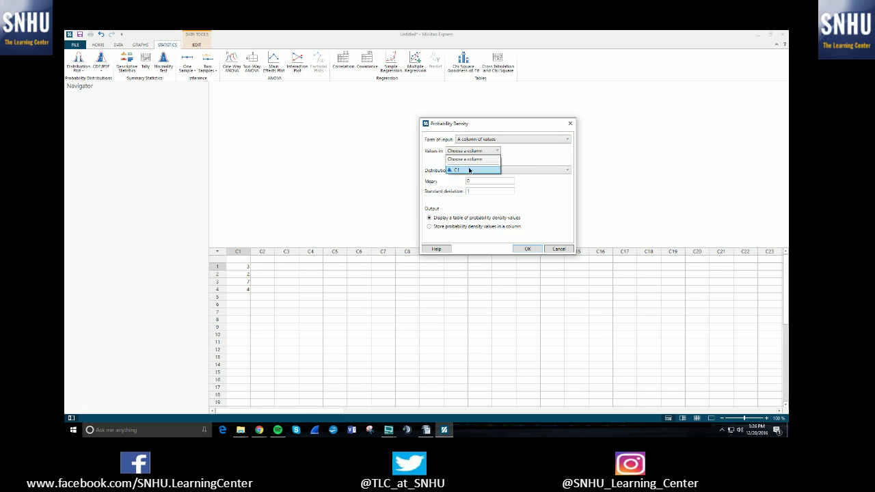
{"action": "left_click", "coordinate": [468, 170]}
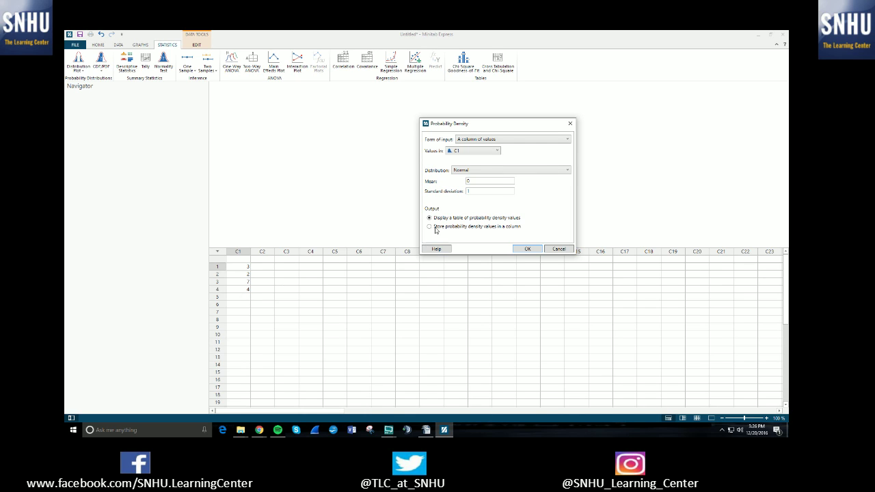
Set the distribution to Binomial with 10 trials and event probability 0.3, and display the table of probability density values
{"action": "left_click", "coordinate": [479, 170]}
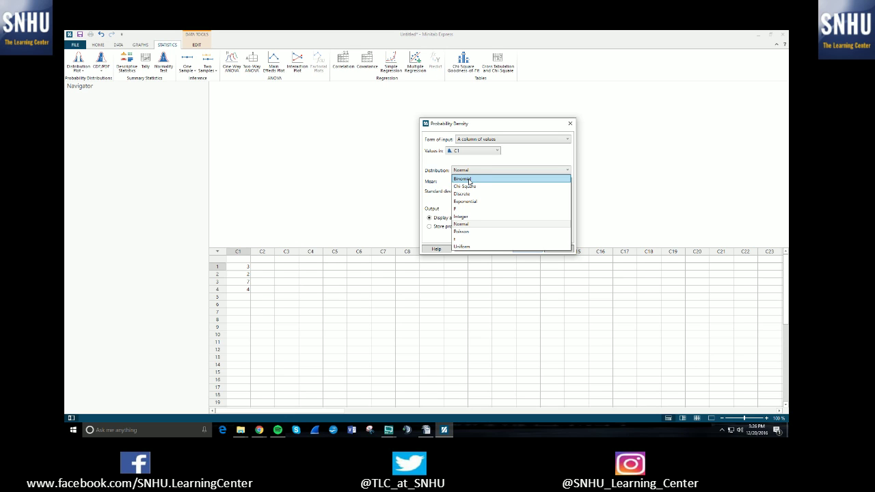
{"action": "left_click", "coordinate": [469, 179]}
{"action": "left_click", "coordinate": [469, 182]}
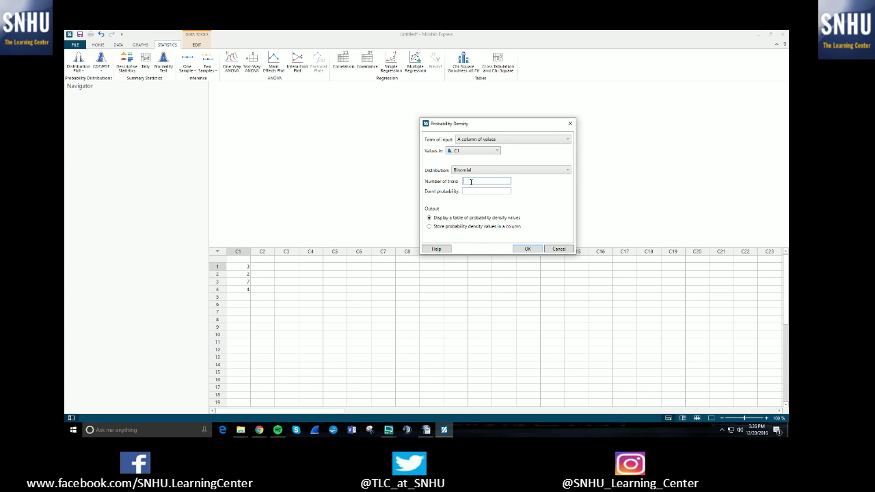
{"action": "type", "text": "10"}
{"action": "left_click", "coordinate": [475, 191]}
{"action": "left_click", "coordinate": [528, 249]}
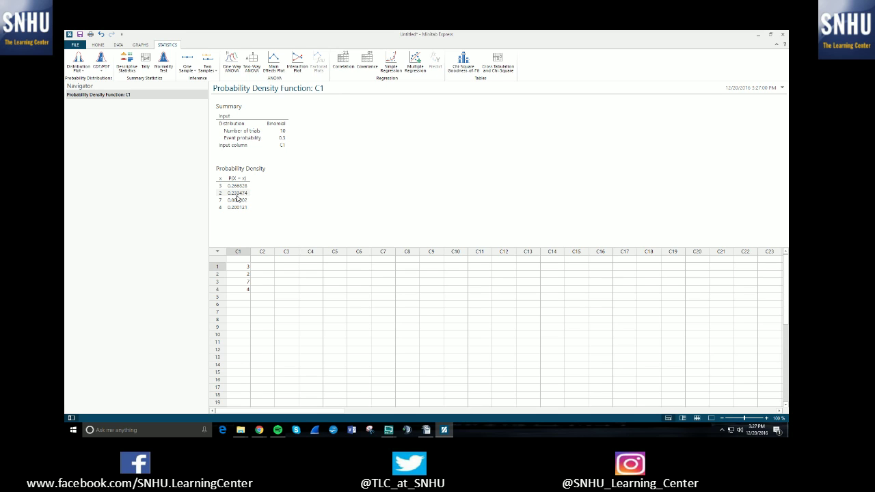
Set up another Probability Density Function calculation for the single value 3
{"action": "left_click", "coordinate": [101, 65]}
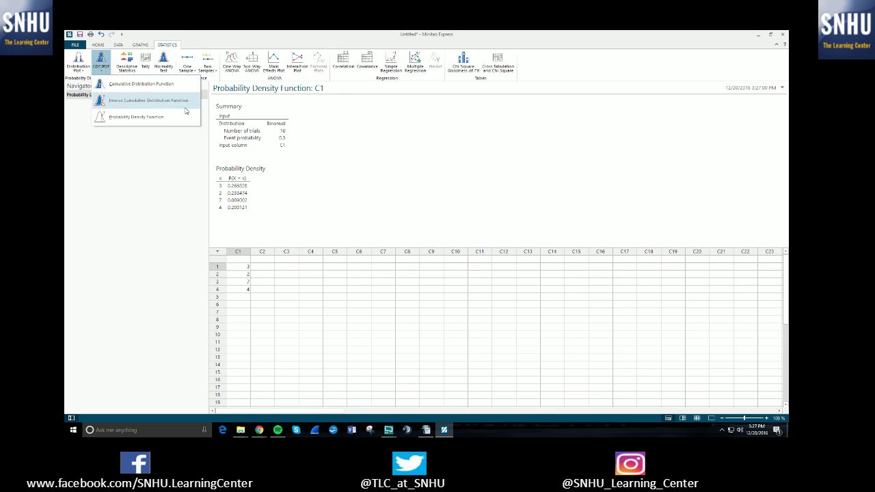
{"action": "left_click", "coordinate": [179, 117]}
{"action": "left_click", "coordinate": [441, 177]}
{"action": "left_click", "coordinate": [391, 189]}
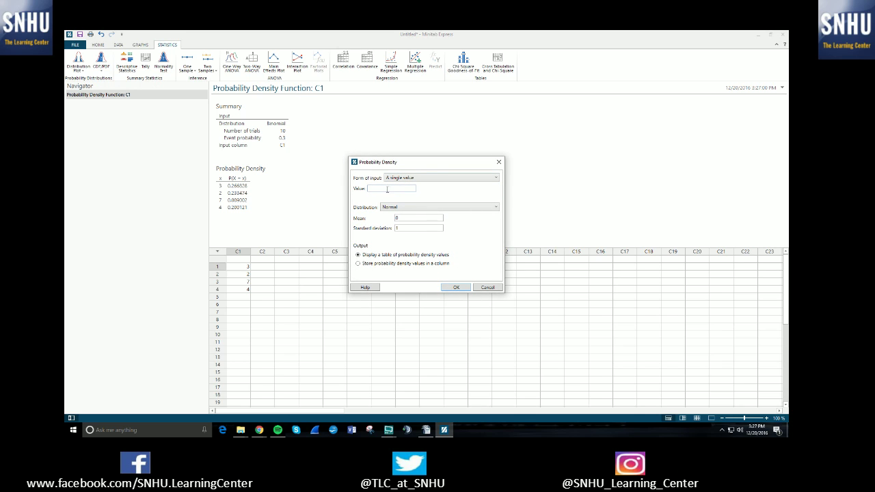
{"action": "type", "text": "3"}
Calculate the single value's density using a Binomial distribution with 10 trials and event probability 0.3
{"action": "left_click", "coordinate": [418, 207]}
{"action": "left_click", "coordinate": [400, 217]}
{"action": "left_click", "coordinate": [402, 219]}
{"action": "type", "text": "0.3"}
{"action": "key", "text": "Return"}
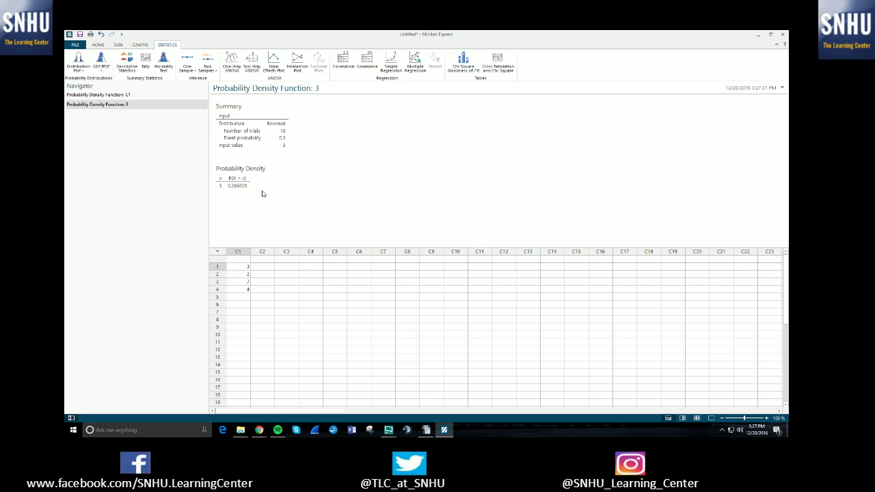
Compare the probability density output for column C1 with the output for the single value 3
{"action": "left_click", "coordinate": [111, 94]}
{"action": "left_click", "coordinate": [110, 104]}
{"action": "left_click", "coordinate": [115, 95]}
{"action": "left_click", "coordinate": [116, 105]}
{"action": "left_click", "coordinate": [115, 95]}
{"action": "left_click", "coordinate": [117, 104]}
{"action": "left_click", "coordinate": [115, 95]}
{"action": "left_click", "coordinate": [116, 105]}
{"action": "left_click", "coordinate": [119, 95]}
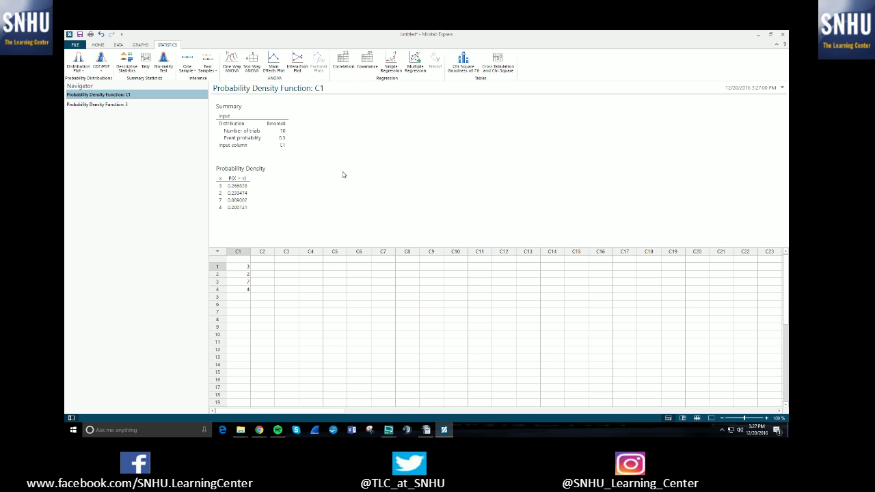